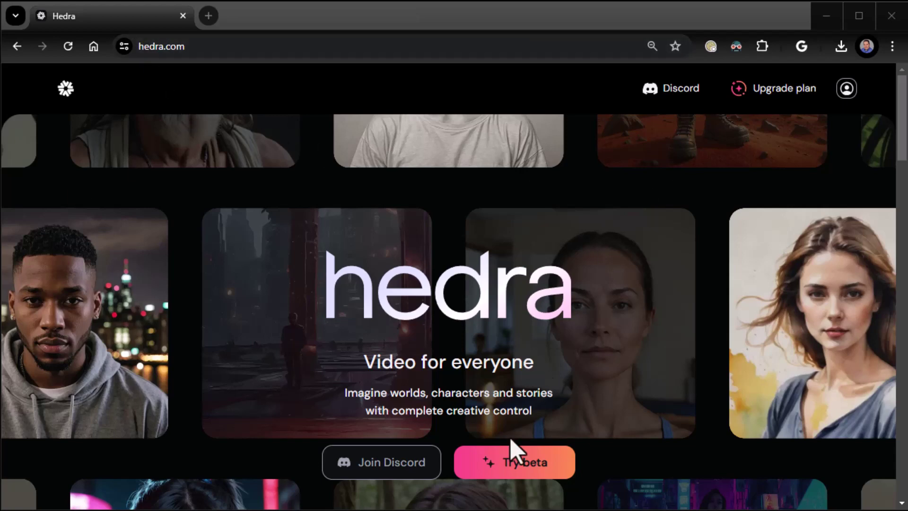
Step: Launch the Hedra beta app from the 'Try beta' button on the hedra.com landing page
{"action": "left_click", "coordinate": [524, 467]}
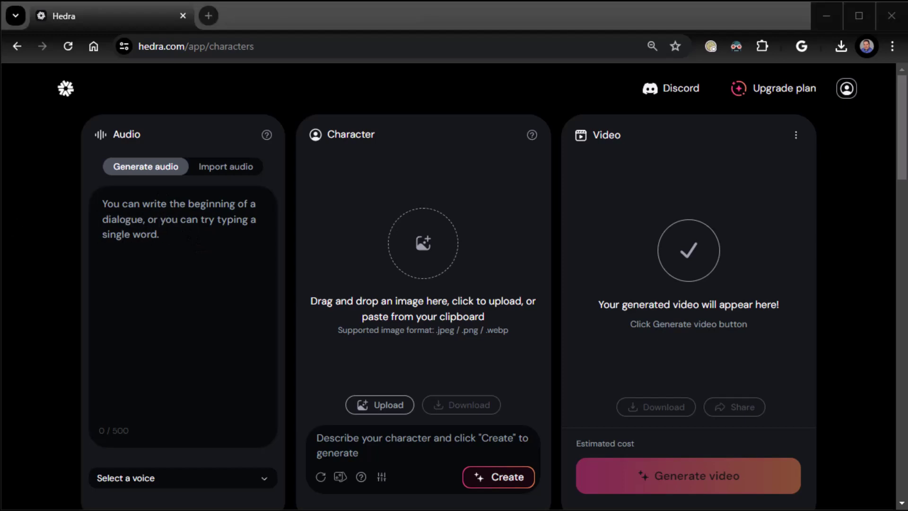
Step: Paste the abyss quote into the audio script and preview it in the Todd - Universal Crossover voice
{"action": "left_click", "coordinate": [195, 235]}
{"action": "type", "text": "He who fights with monsters might take care lest he thereby become a monster. And if you gaze for long into an abyss, the abyss gazes also into you."}
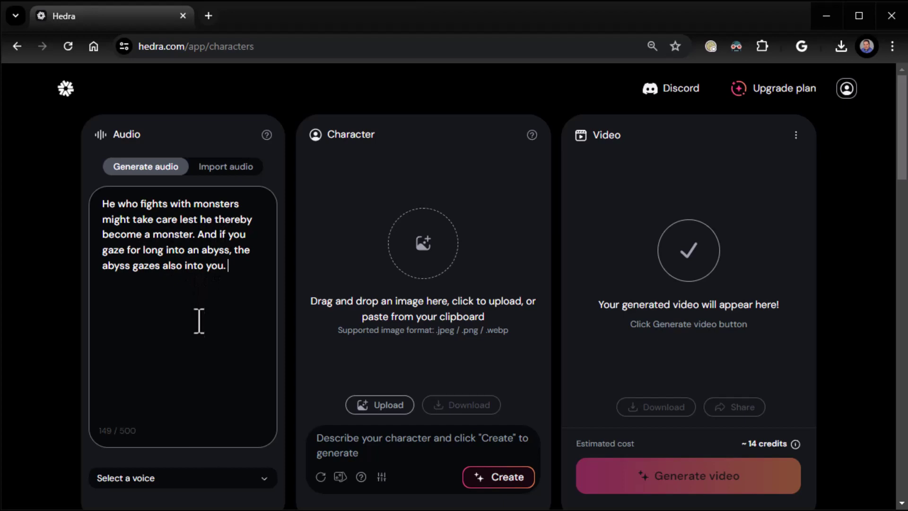
{"action": "left_click", "coordinate": [164, 477]}
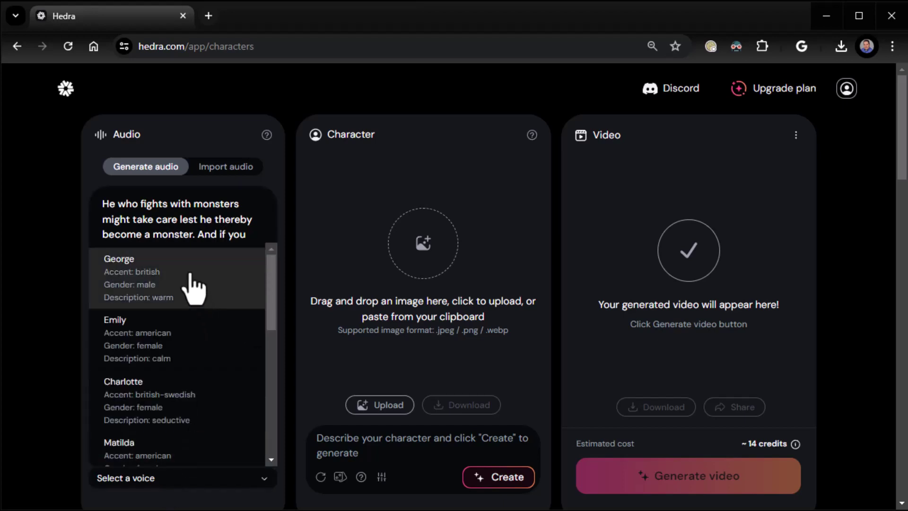
{"action": "scroll", "coordinate": [194, 288], "scroll_direction": "down", "scroll_amount": 3}
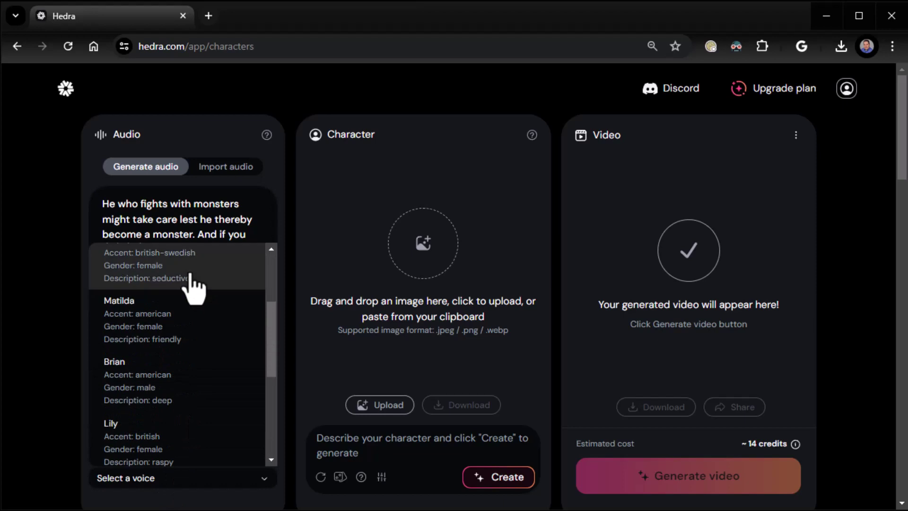
{"action": "scroll", "coordinate": [194, 286], "scroll_direction": "down", "scroll_amount": 3}
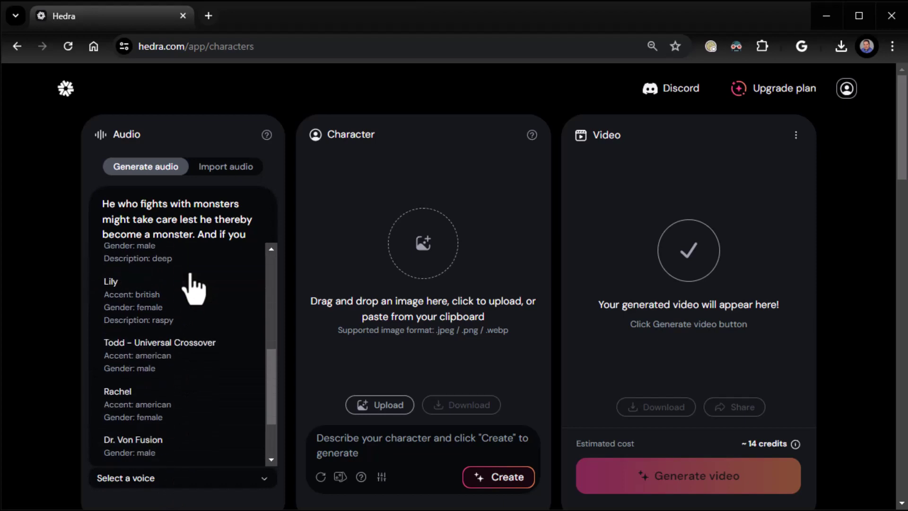
{"action": "left_click", "coordinate": [168, 361]}
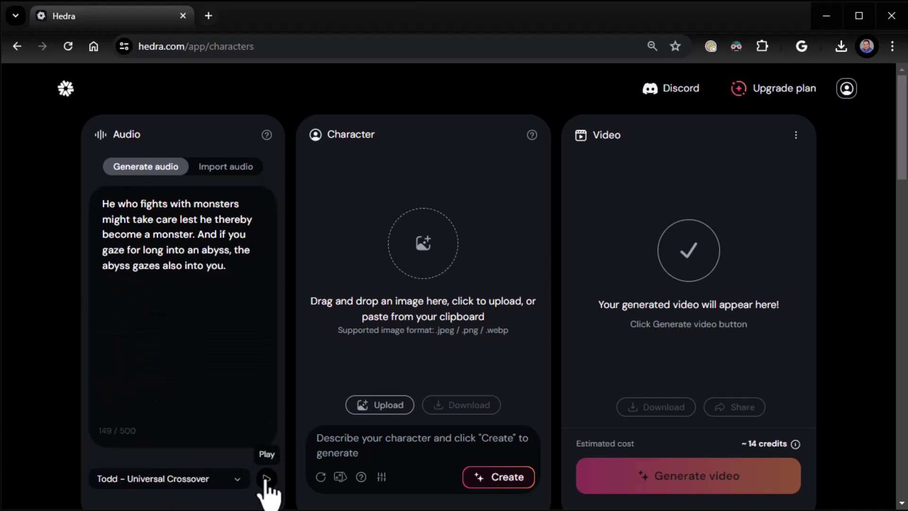
{"action": "left_click", "coordinate": [266, 479]}
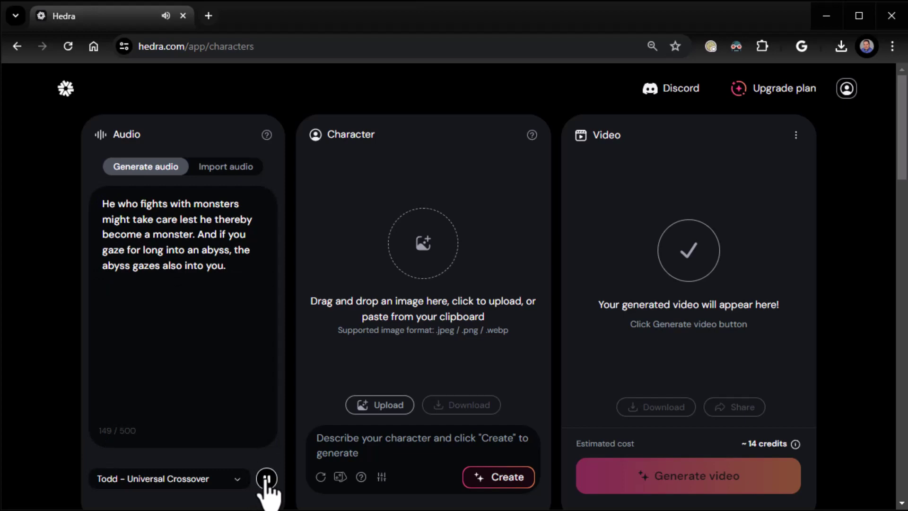
{"action": "left_click", "coordinate": [266, 478]}
Step: Switch the narration voice to Ryan and preview the quote
{"action": "left_click", "coordinate": [211, 480]}
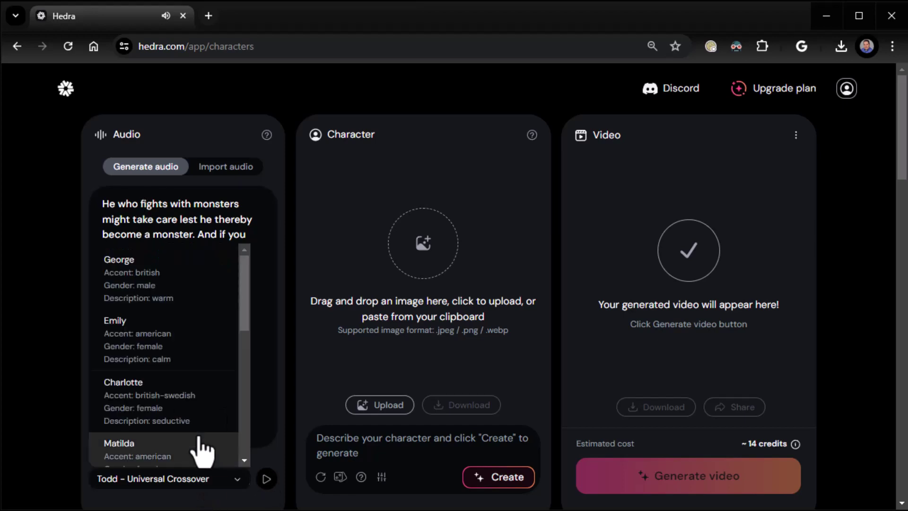
{"action": "scroll", "coordinate": [166, 340], "scroll_direction": "down", "scroll_amount": 5}
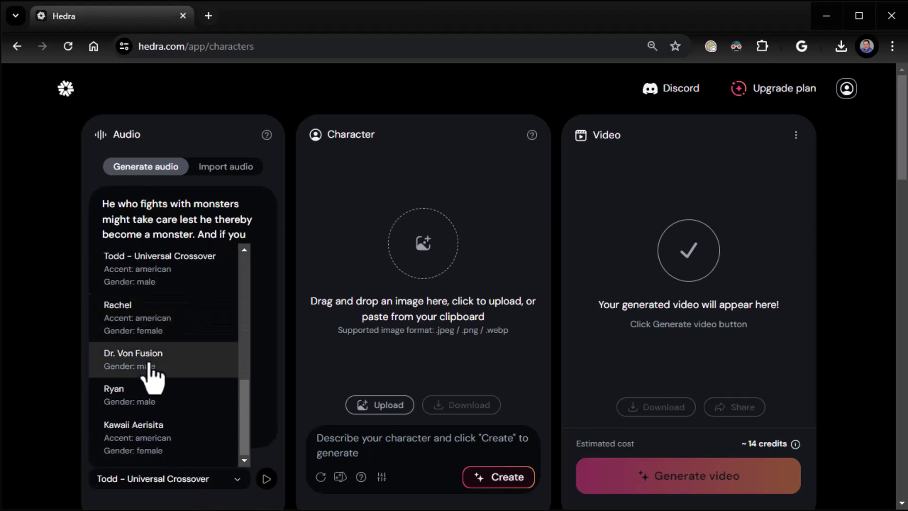
{"action": "left_click", "coordinate": [142, 391]}
{"action": "left_click", "coordinate": [266, 479]}
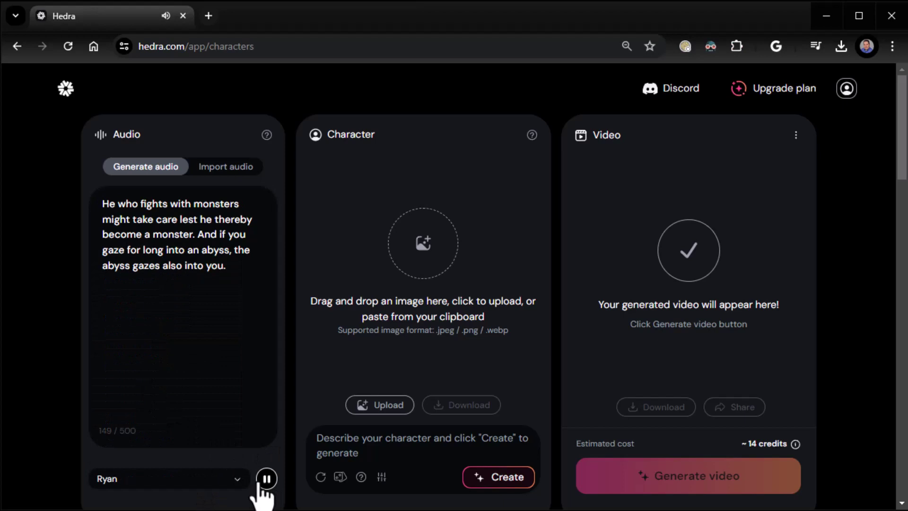
{"action": "left_click", "coordinate": [266, 479]}
{"action": "left_click", "coordinate": [195, 298]}
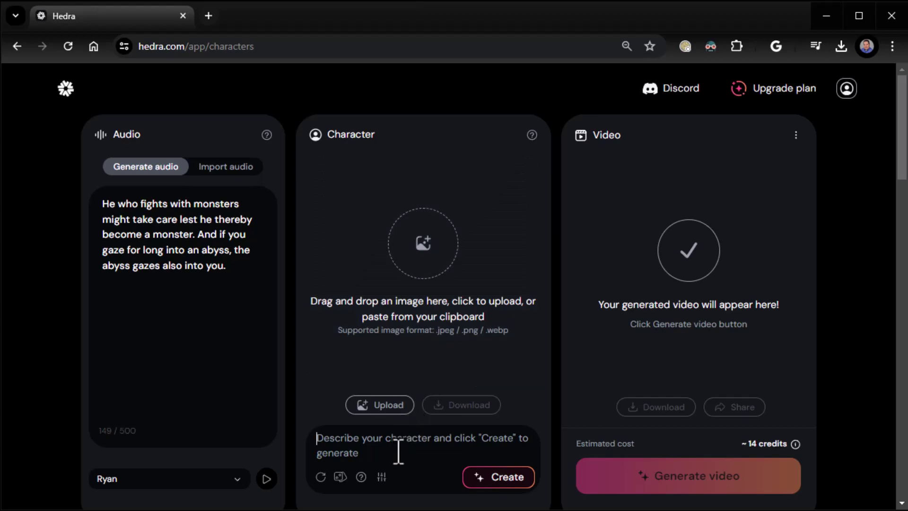
Step: Generate a portrait from 'a turn of the century scientist', then regenerate it as 'a male turn of the century scientist'
{"action": "type", "text": "a"}
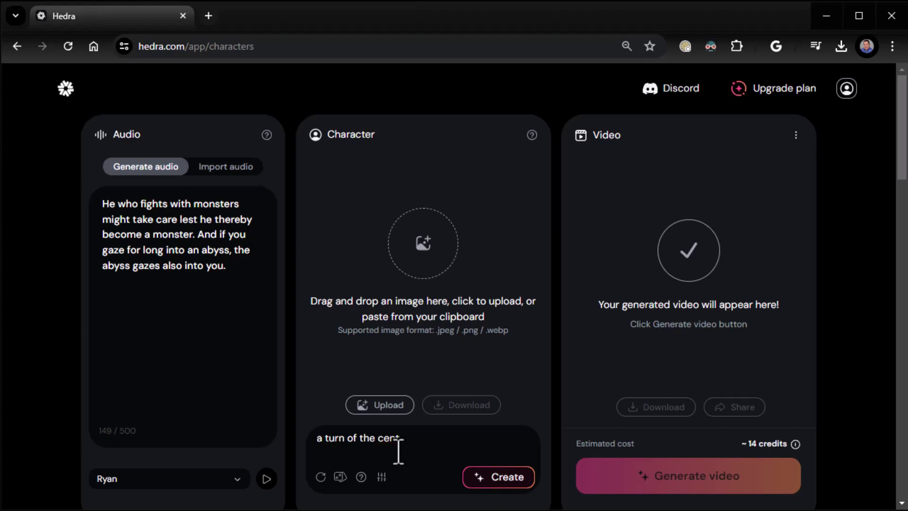
{"action": "type", "text": " turn of the cent"}
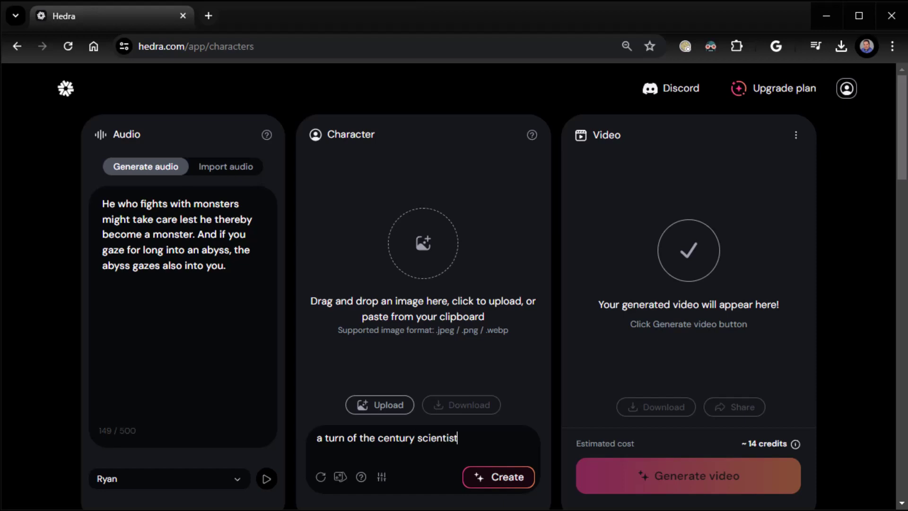
{"action": "type", "text": "ury scientist"}
{"action": "left_click", "coordinate": [490, 479]}
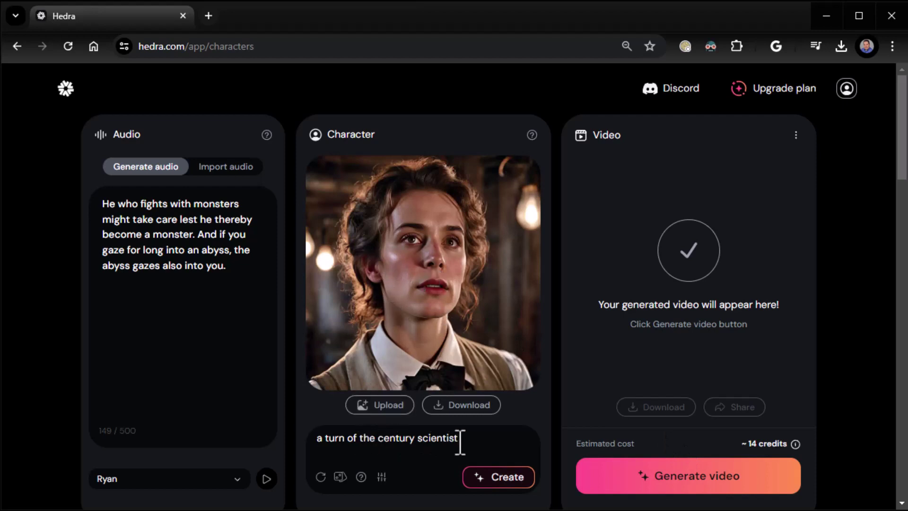
{"action": "left_click", "coordinate": [320, 439]}
{"action": "type", "text": "male"}
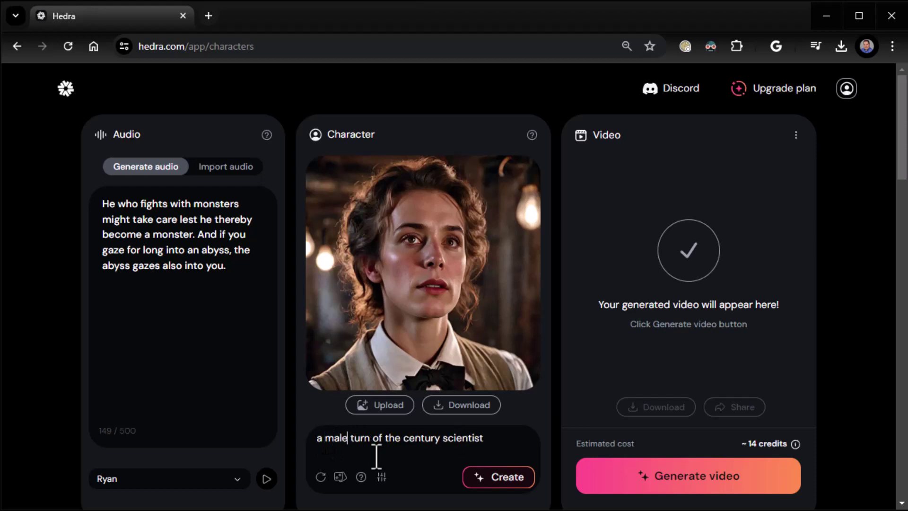
{"action": "left_click", "coordinate": [482, 477]}
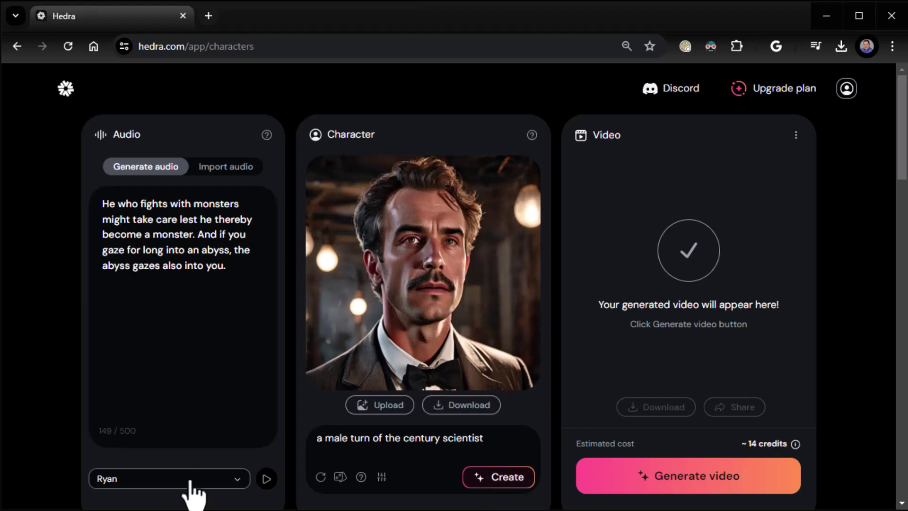
Step: Generate the mustached scientist's lip-synced talking video and play it back
{"action": "left_click", "coordinate": [691, 479]}
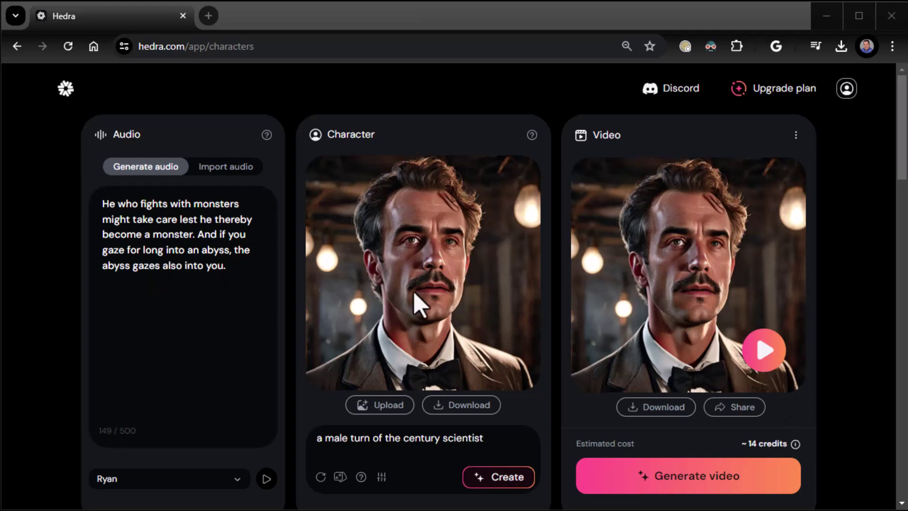
{"action": "left_click", "coordinate": [767, 353]}
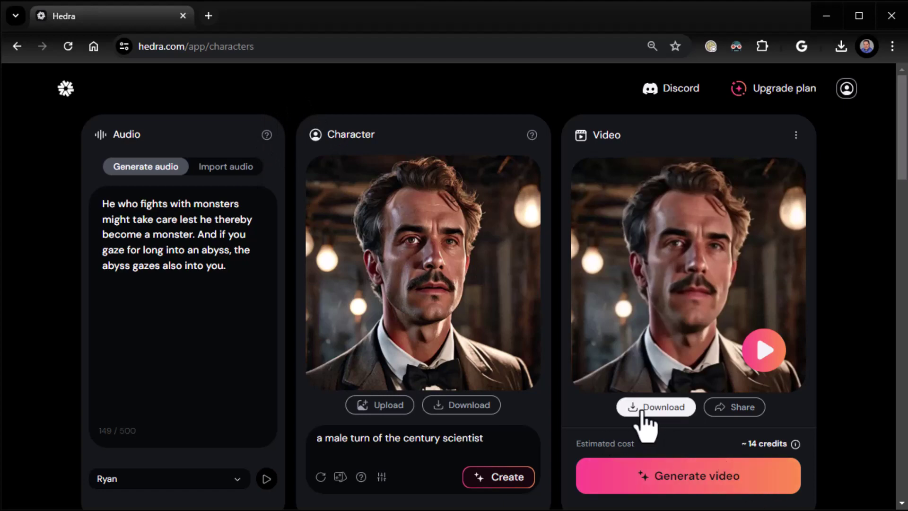
Step: Reset the workspace, import the FDR_pearlharborspeech audio clip, trim it under a minute and listen
{"action": "key", "text": "F5"}
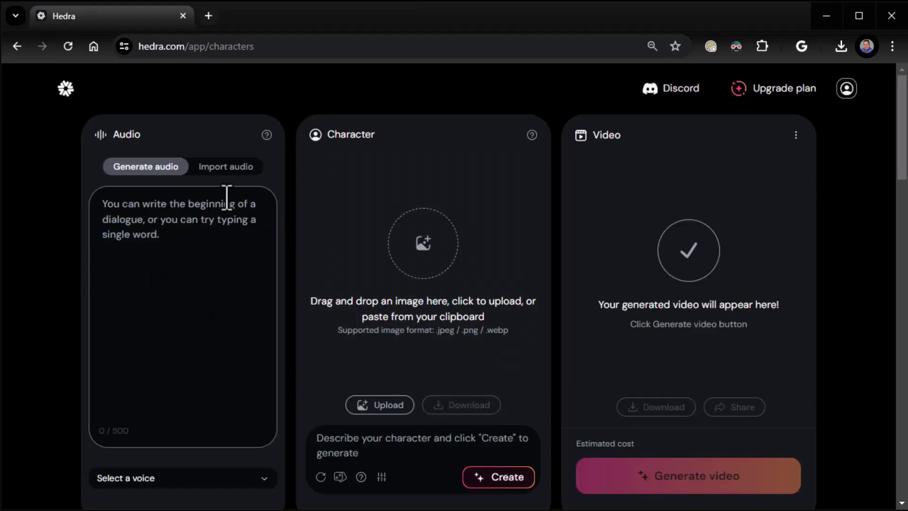
{"action": "left_click", "coordinate": [221, 173]}
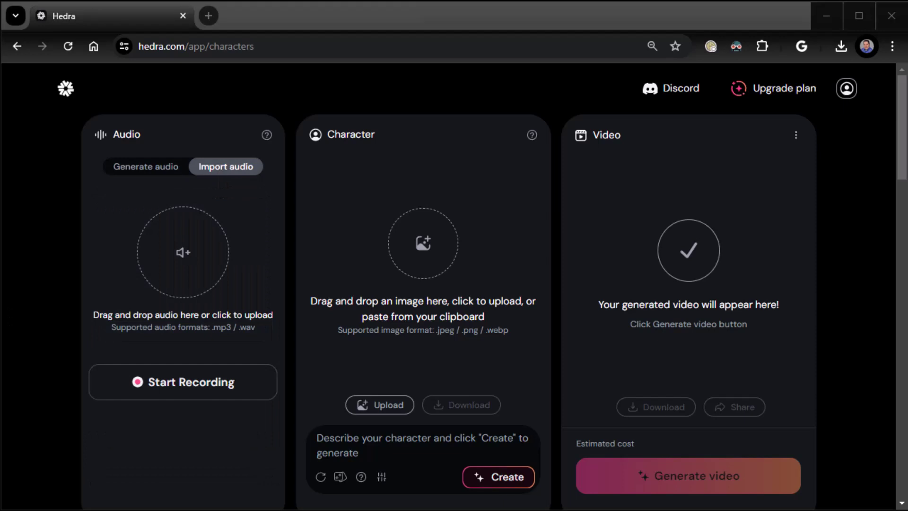
{"action": "left_click_drag", "start_coordinate": [4, 364], "coordinate": [178, 311]}
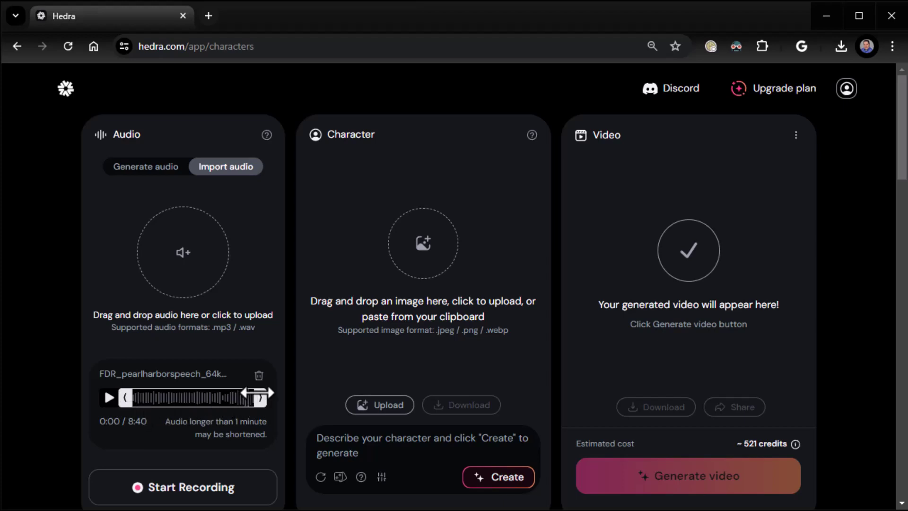
{"action": "left_click_drag", "start_coordinate": [255, 393], "coordinate": [147, 396]}
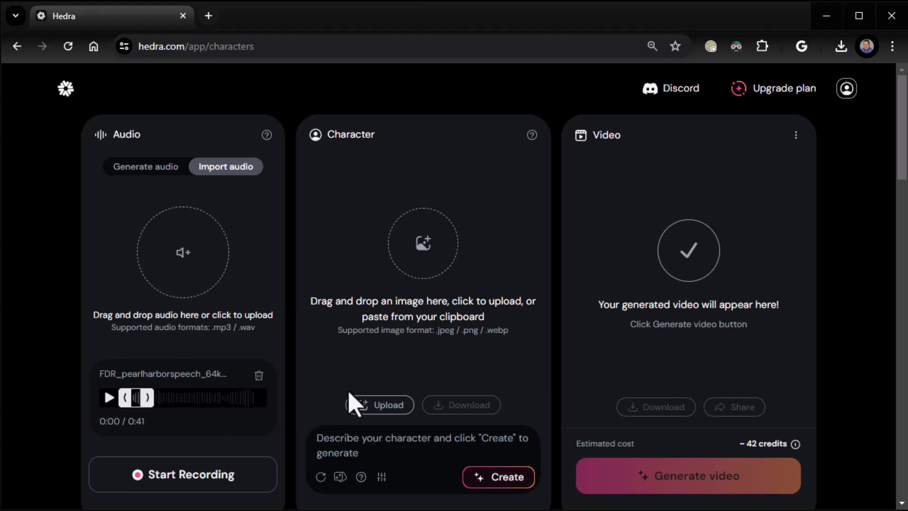
{"action": "left_click", "coordinate": [109, 398]}
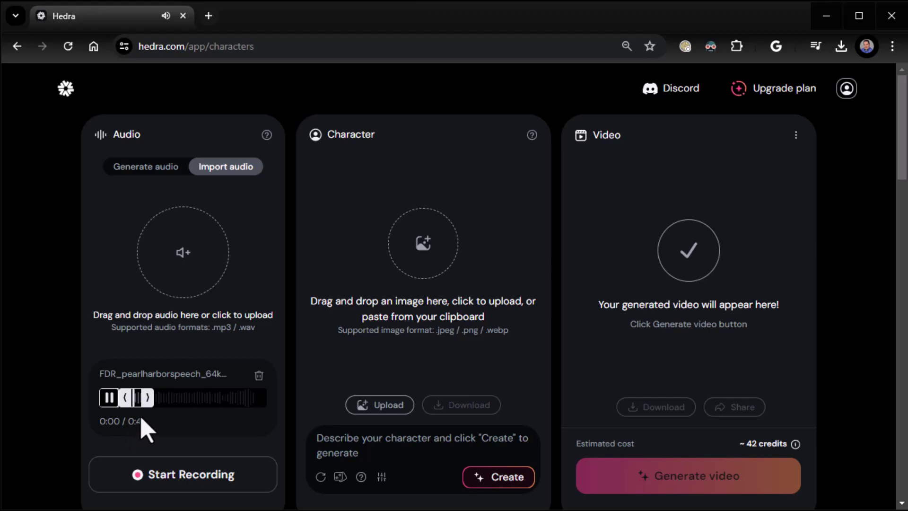
{"action": "left_click", "coordinate": [109, 399]}
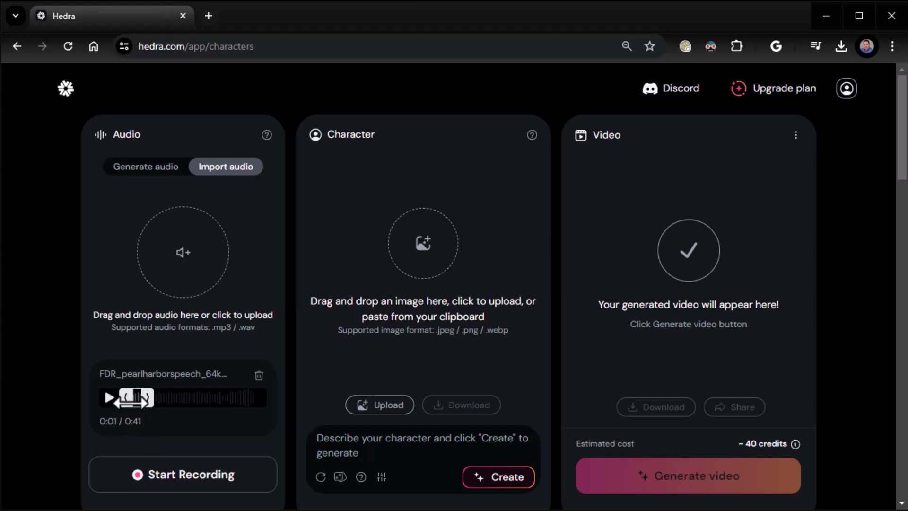
Step: Fine-tune the clip's trim point around 0:14 and load the cartoon FDR portrait as the character
{"action": "left_click_drag", "start_coordinate": [135, 396], "coordinate": [137, 397]}
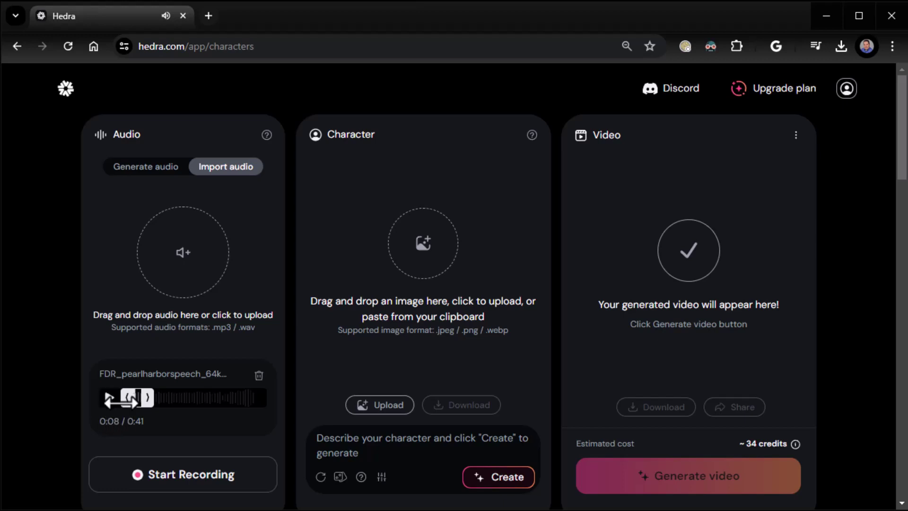
{"action": "double_click", "coordinate": [117, 421]}
{"action": "left_click_drag", "start_coordinate": [116, 397], "coordinate": [126, 397]}
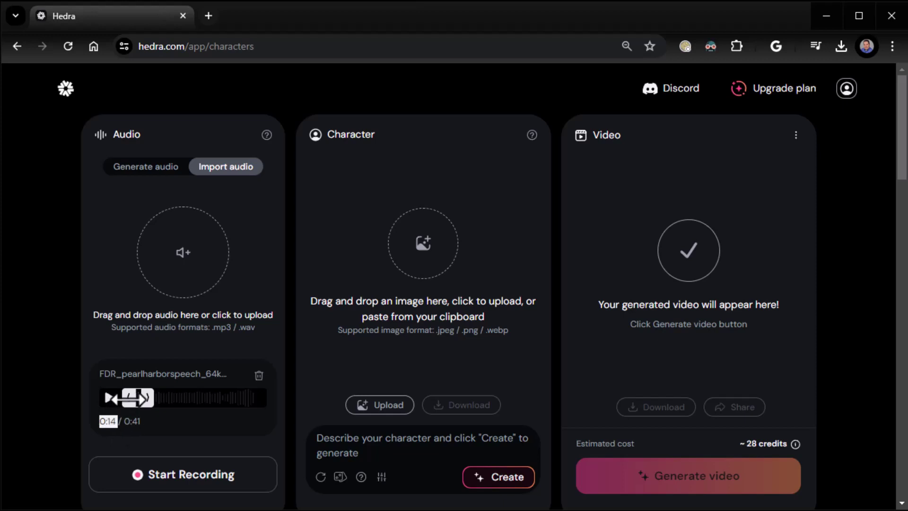
{"action": "left_click", "coordinate": [108, 406]}
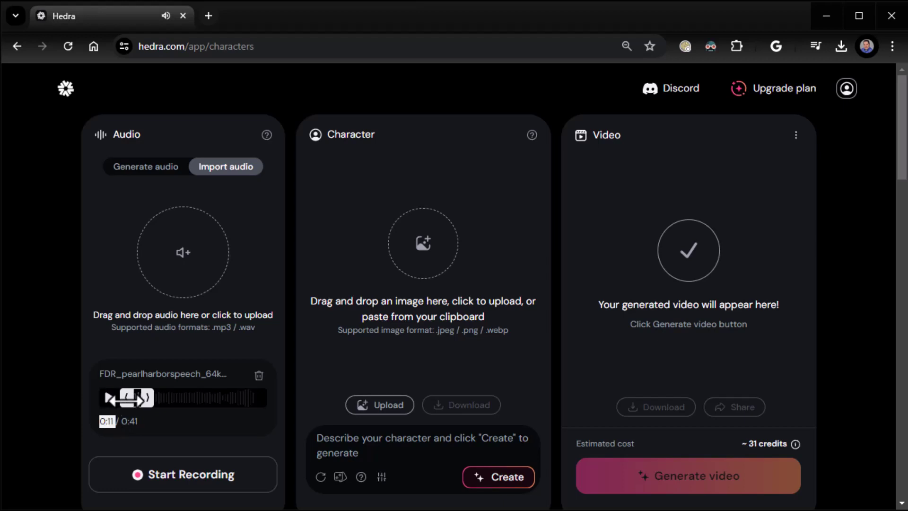
{"action": "left_click_drag", "start_coordinate": [109, 398], "coordinate": [127, 400]}
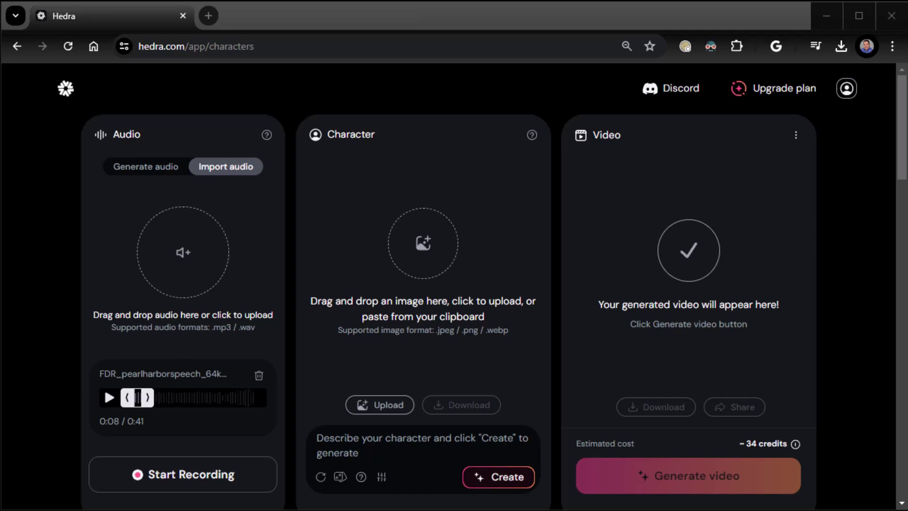
{"action": "left_click_drag", "start_coordinate": [0, 466], "coordinate": [429, 279]}
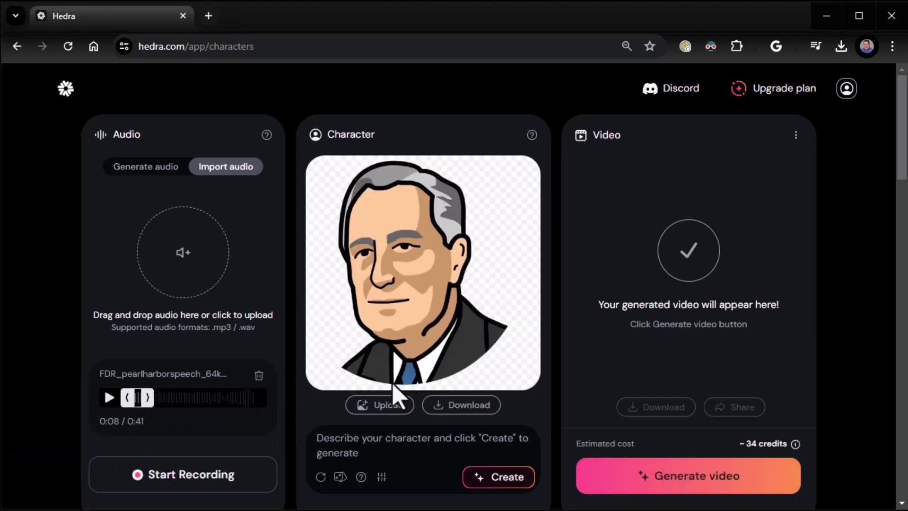
Step: Generate the lip-synced cartoon FDR video and start playing it
{"action": "left_click", "coordinate": [681, 480]}
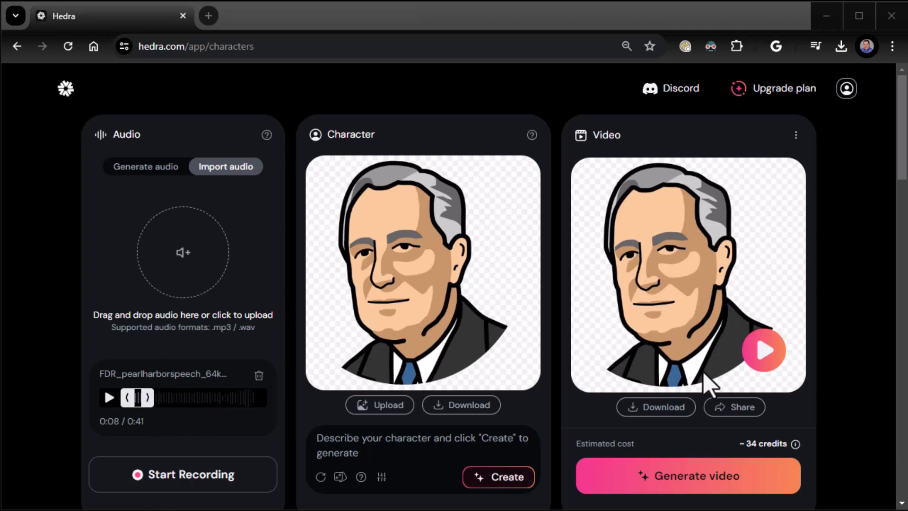
{"action": "left_click", "coordinate": [765, 353]}
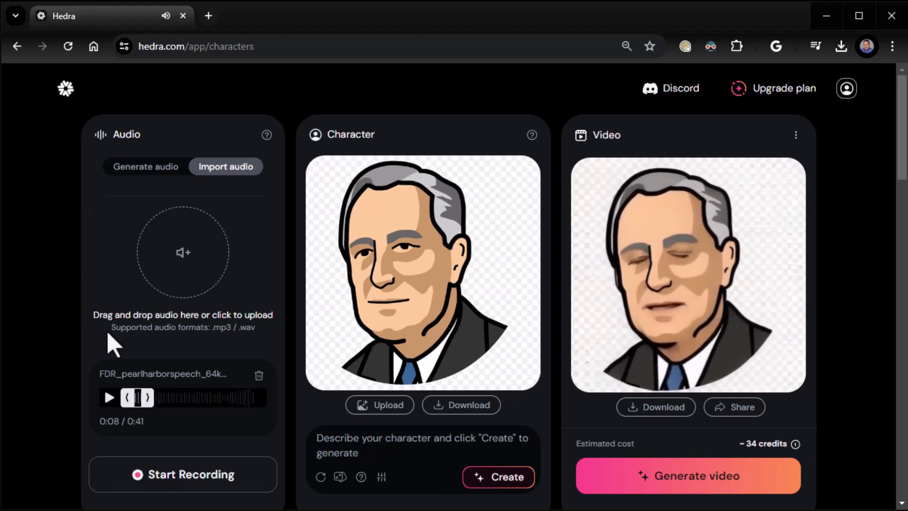
Step: Pause the FDR video at 0:18 of its 0:33 length
{"action": "mouse_move", "coordinate": [720, 378]}
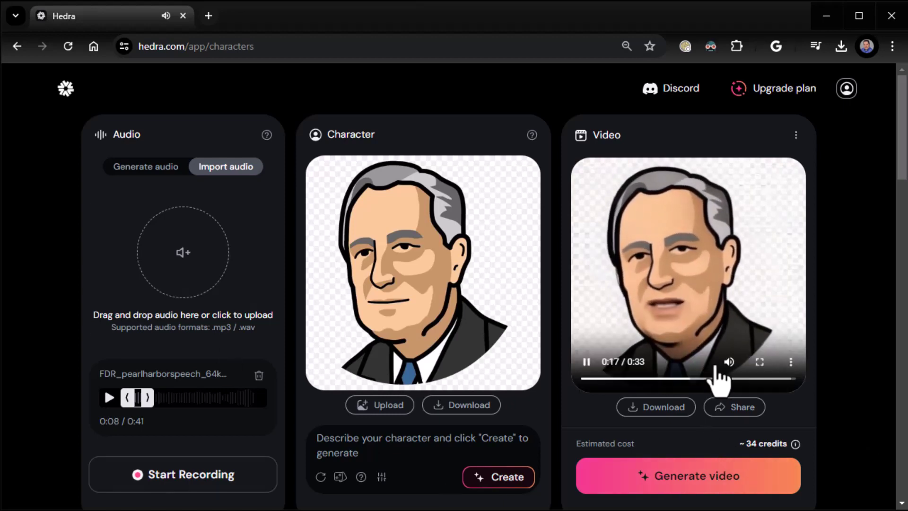
{"action": "left_click", "coordinate": [590, 370]}
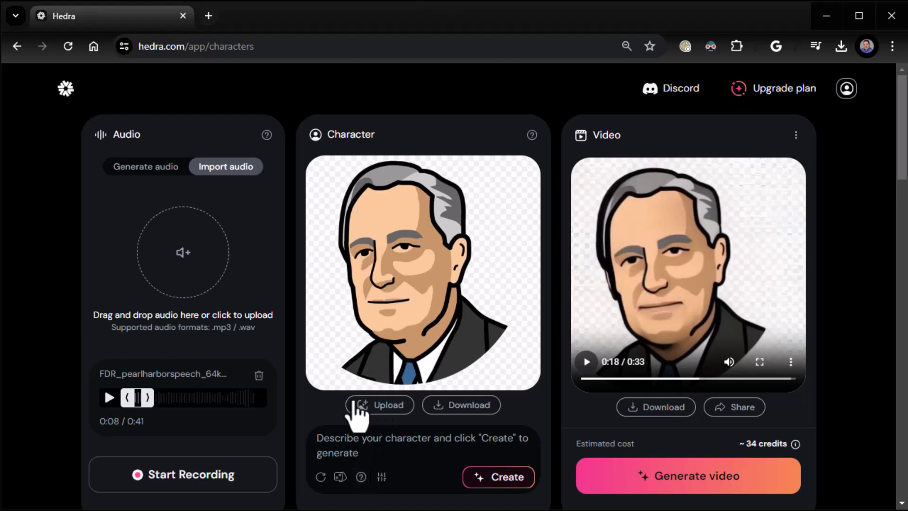
Step: Randomize the character seed twice, ending on a photorealistic portrait of a young woman
{"action": "left_click", "coordinate": [321, 478]}
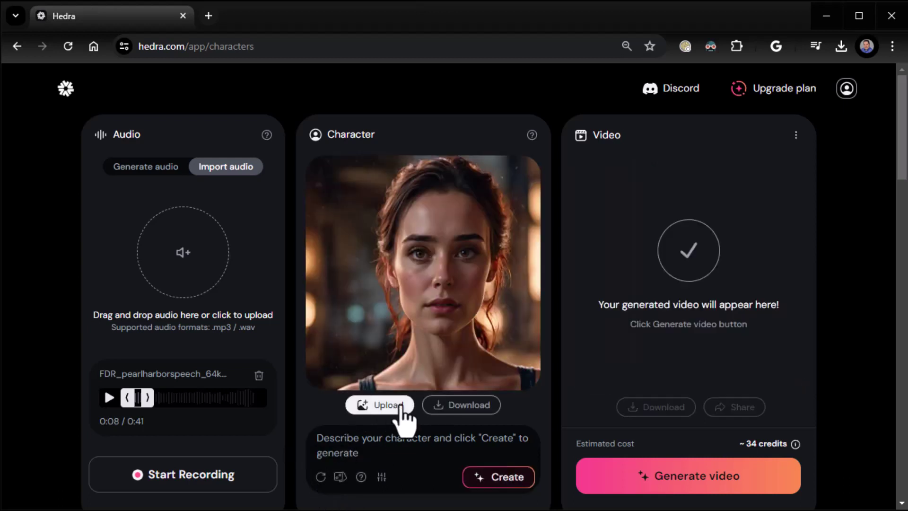
{"action": "left_click", "coordinate": [321, 477]}
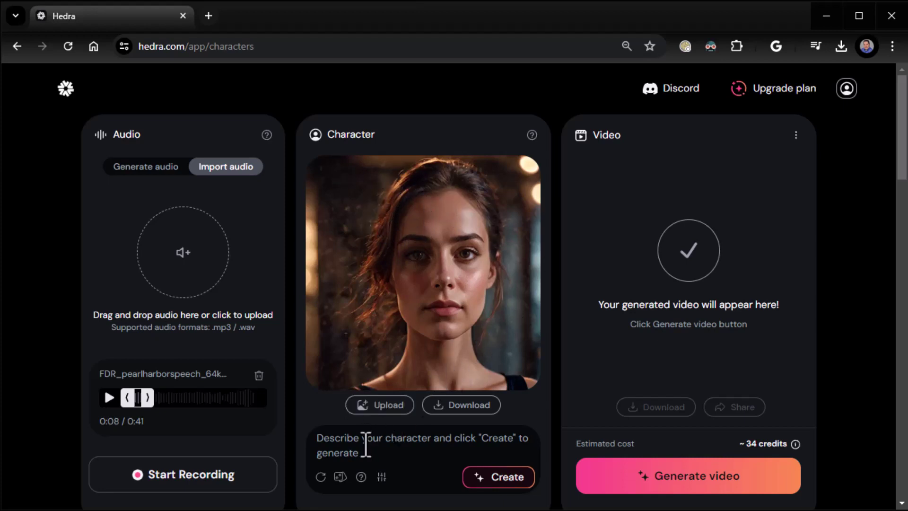
Step: Generate a character from 'a woman with red hair', fixing the misspelling 'hari' to 'hair'
{"action": "left_click", "coordinate": [381, 445]}
{"action": "type", "text": "a woman with red hari"}
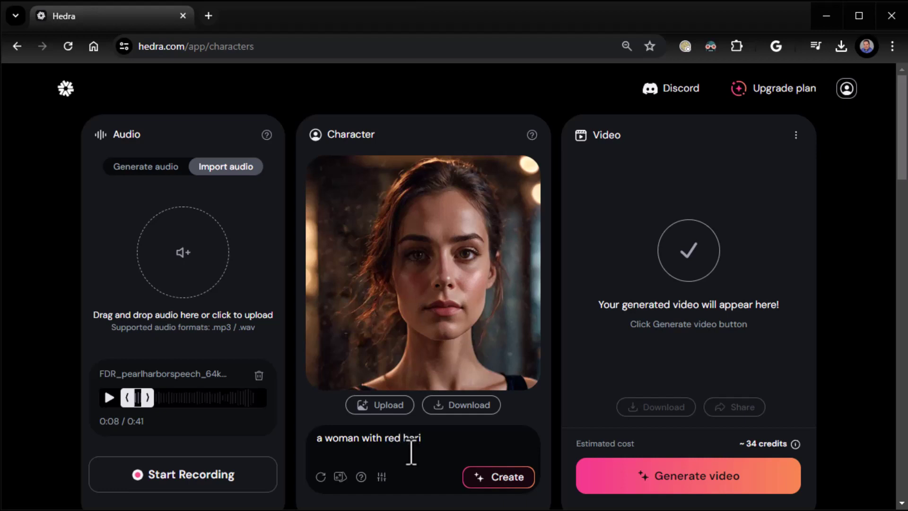
{"action": "left_click", "coordinate": [490, 479]}
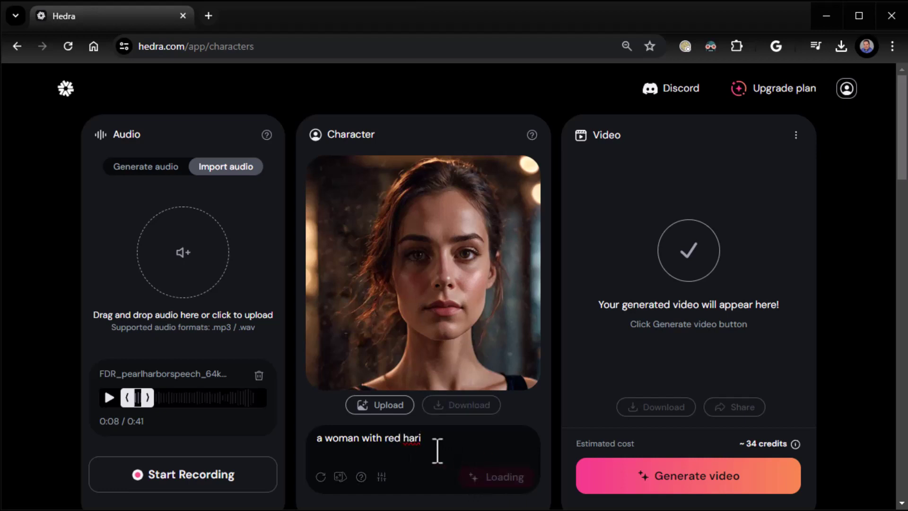
{"action": "right_click", "coordinate": [412, 441]}
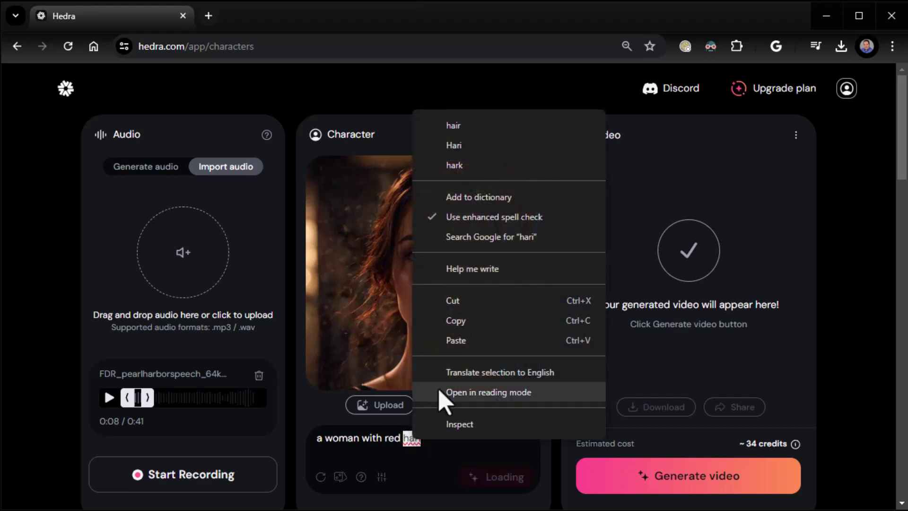
{"action": "left_click", "coordinate": [449, 126]}
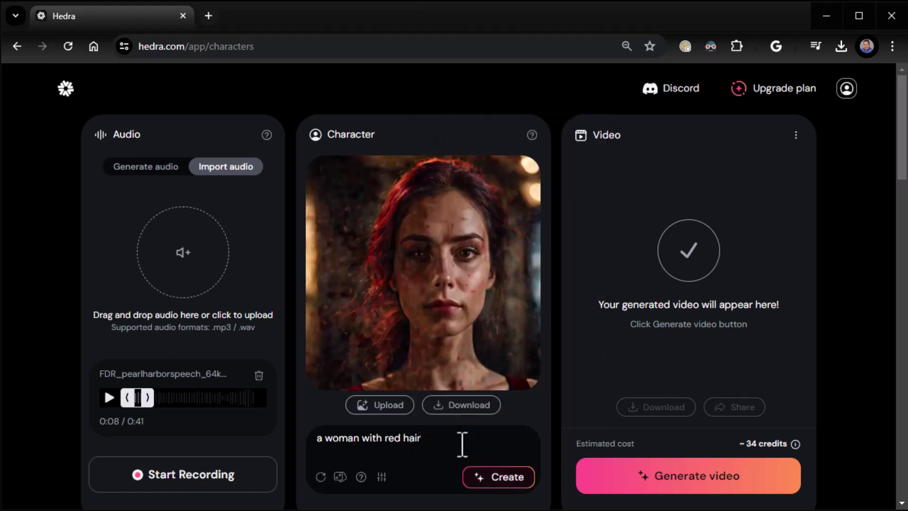
{"action": "left_click", "coordinate": [492, 478]}
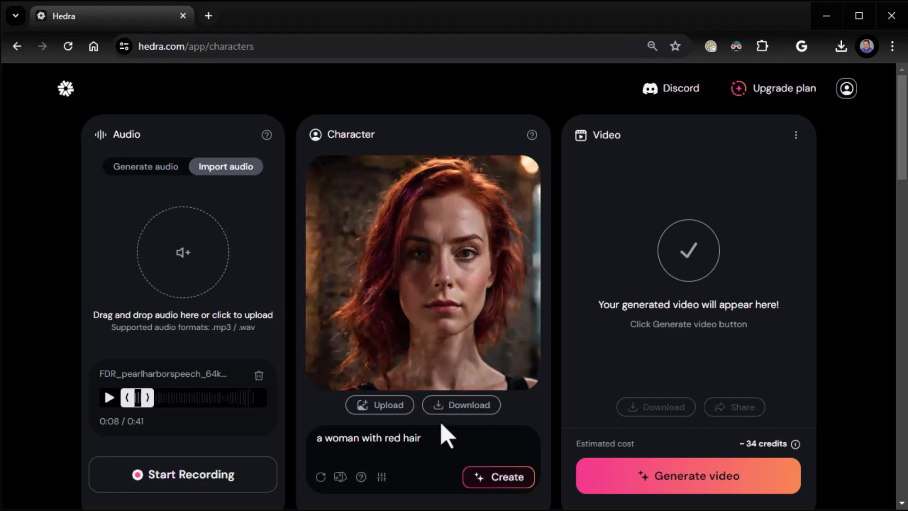
Step: Change the prompt to 'a woman with blonde hair', generate it, then try a new random seed
{"action": "double_click", "coordinate": [387, 438]}
{"action": "type", "text": "blonde"}
{"action": "left_click", "coordinate": [479, 477]}
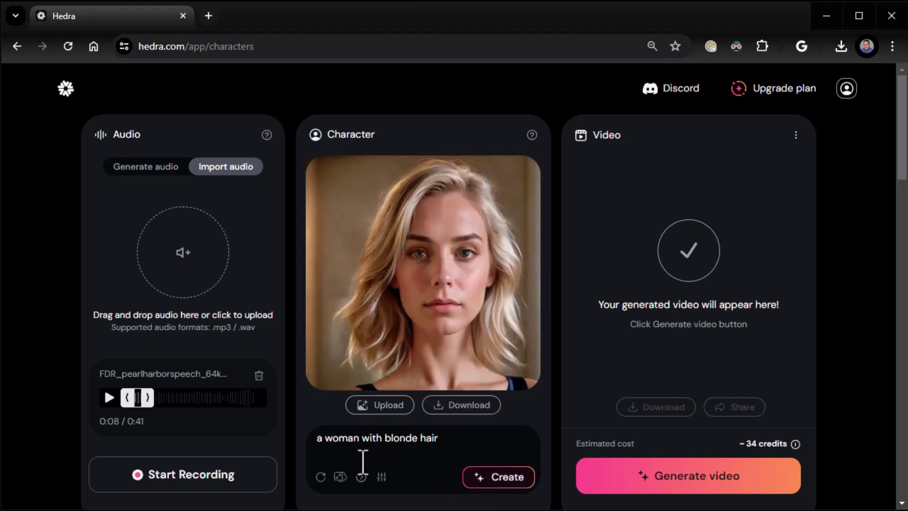
{"action": "left_click", "coordinate": [321, 477]}
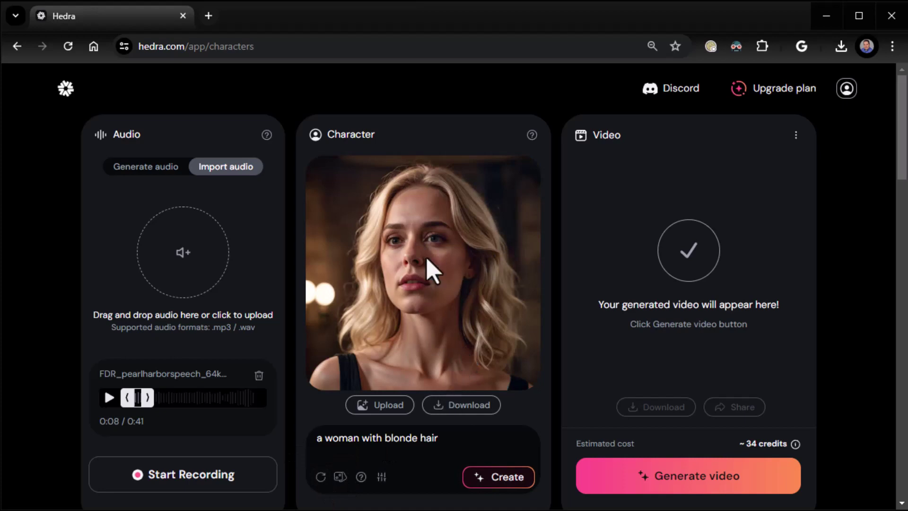
Step: Cycle random prompts (cyborg, wizard, Mars explorer, knight, cyberpunk street racer), then view the pricing plans
{"action": "left_click", "coordinate": [340, 477]}
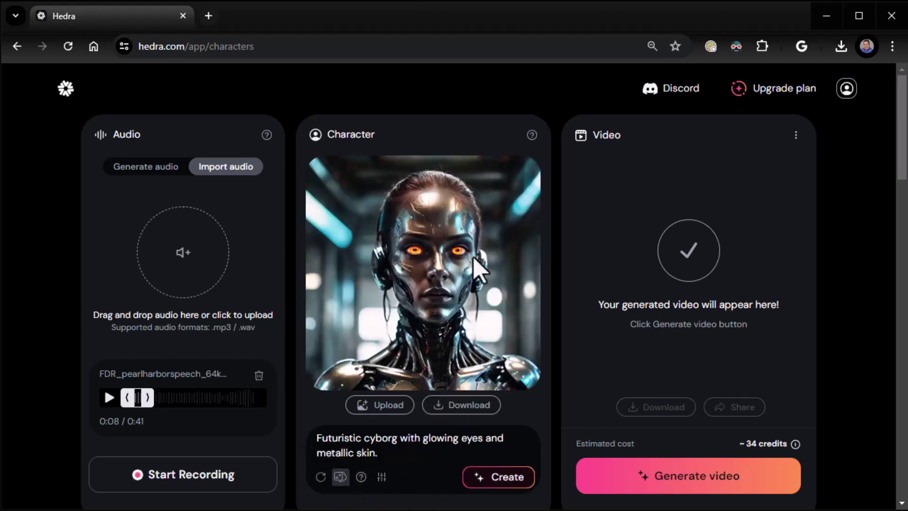
{"action": "left_click", "coordinate": [340, 477]}
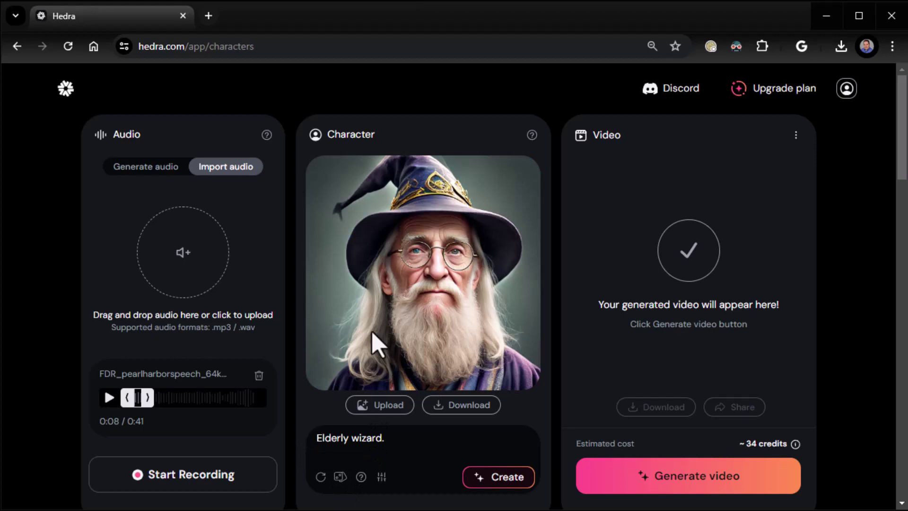
{"action": "left_click", "coordinate": [341, 477]}
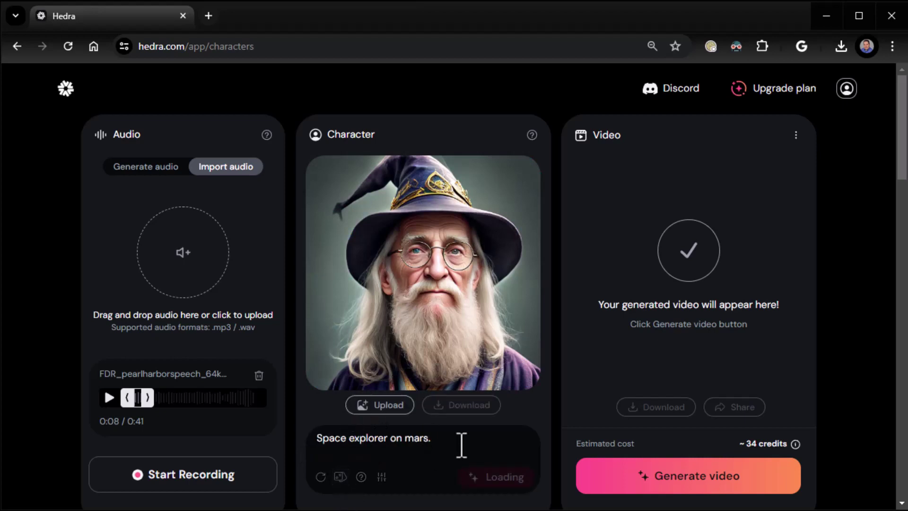
{"action": "left_click", "coordinate": [340, 477]}
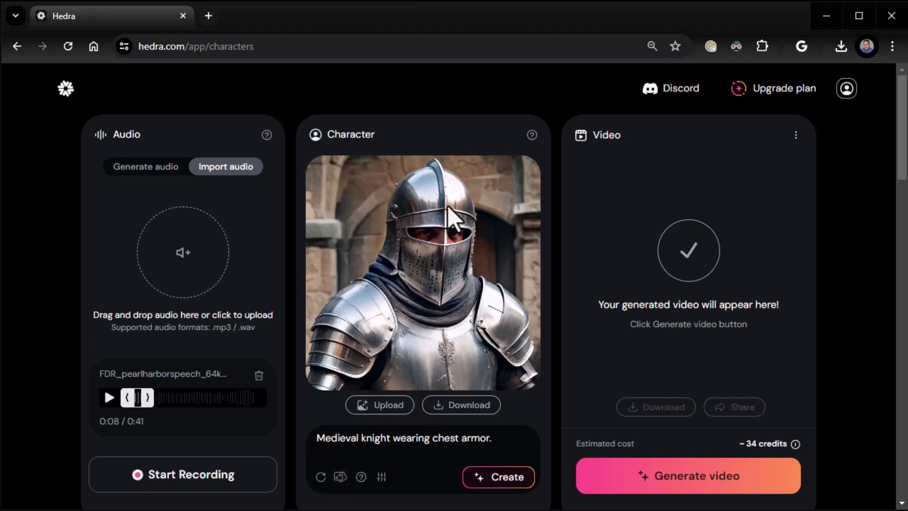
{"action": "left_click", "coordinate": [341, 478]}
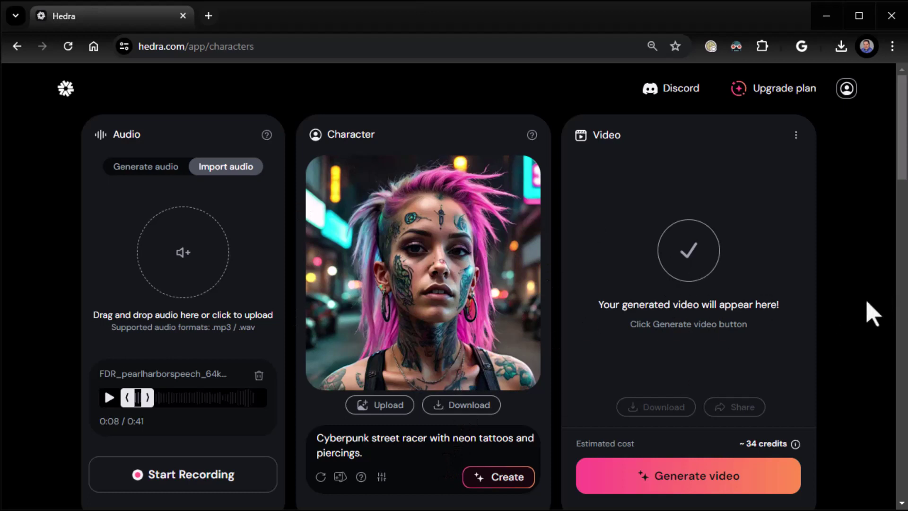
{"action": "left_click", "coordinate": [780, 91]}
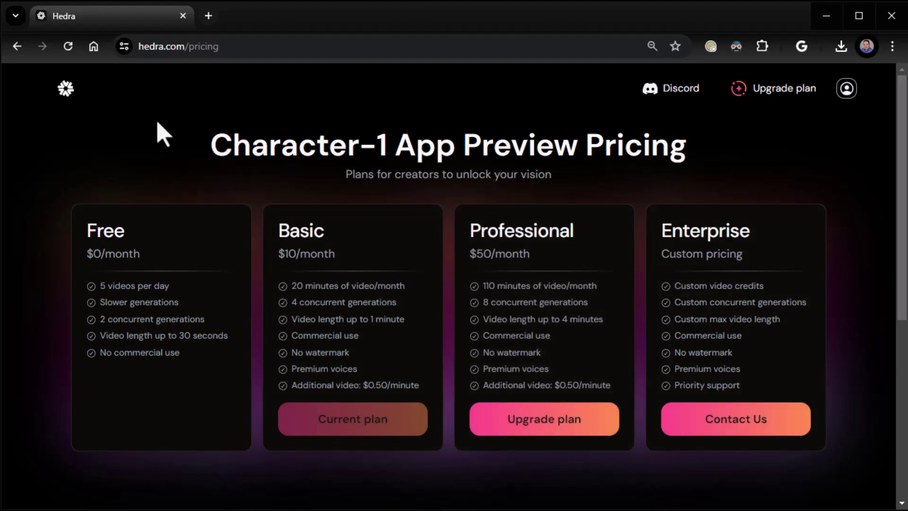
Step: Return from the pricing page to an empty Hedra character workspace with blank Audio, Character and Video panels
{"action": "left_click", "coordinate": [66, 90]}
{"action": "left_click", "coordinate": [485, 457]}
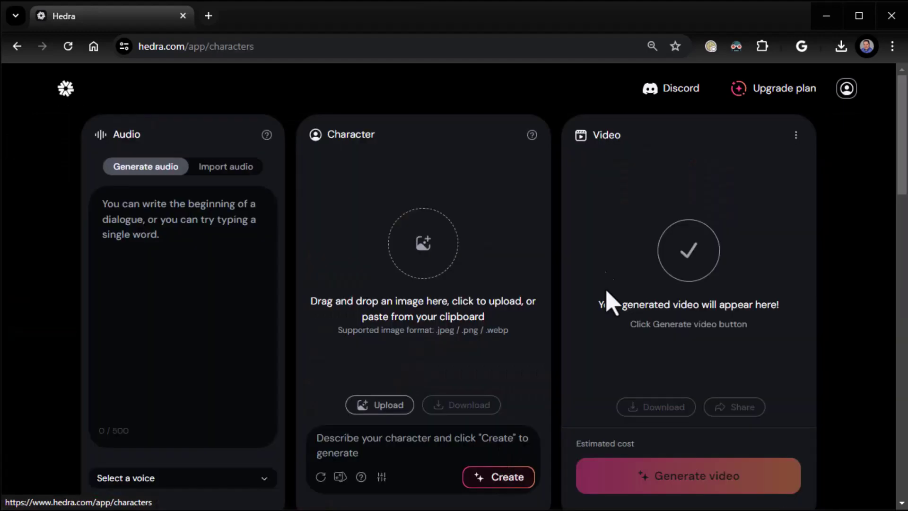